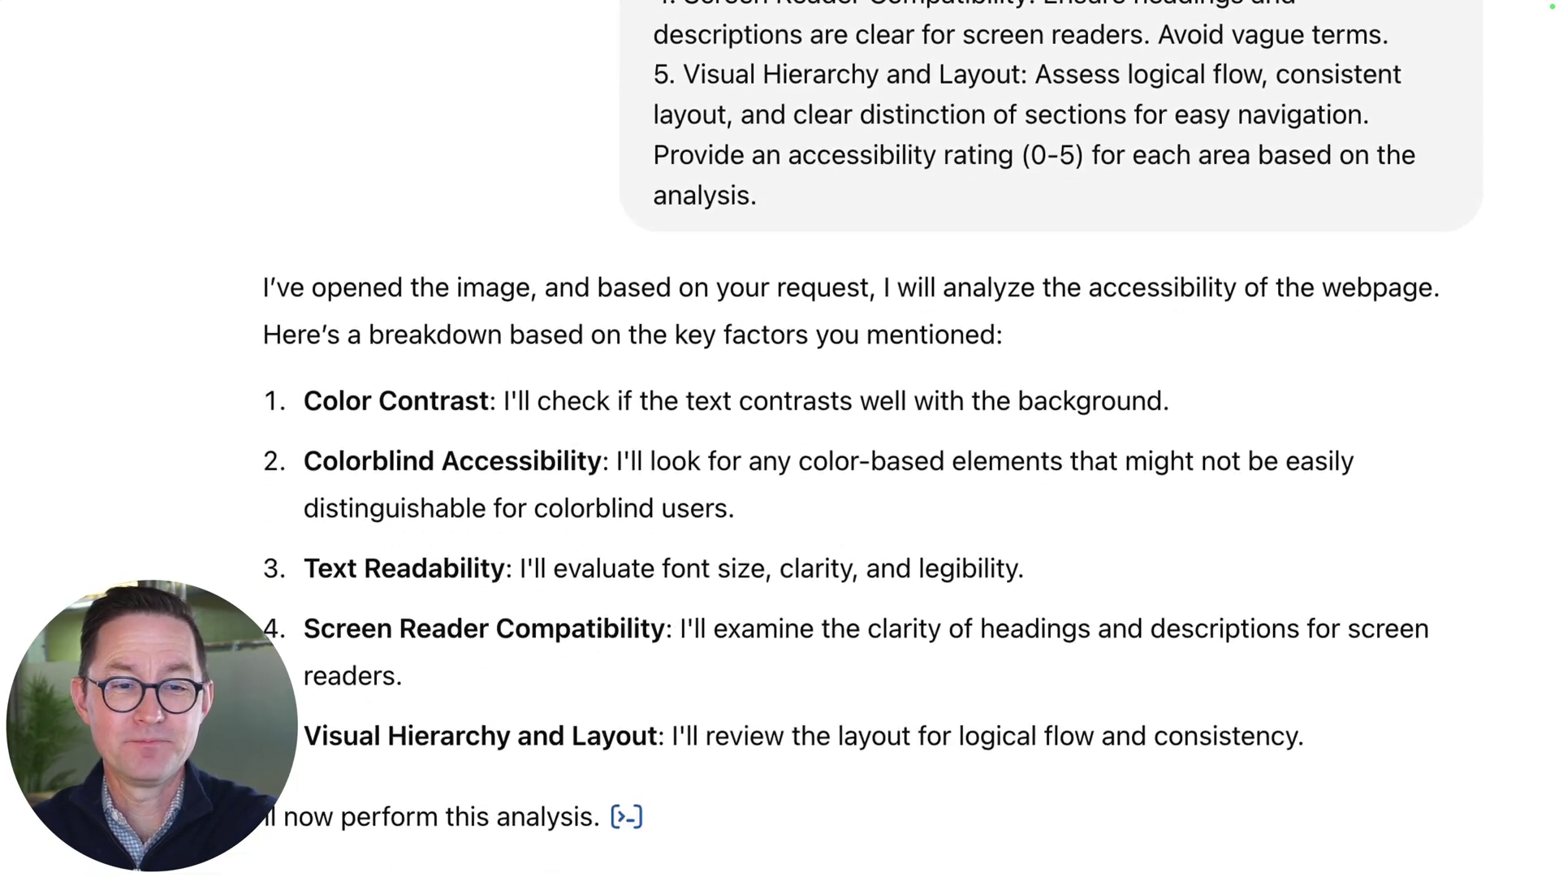
Scroll down through ChatGPT's accessibility-analysis reply toward the GA4 page-path example
scroll(863, 436, down, 2)
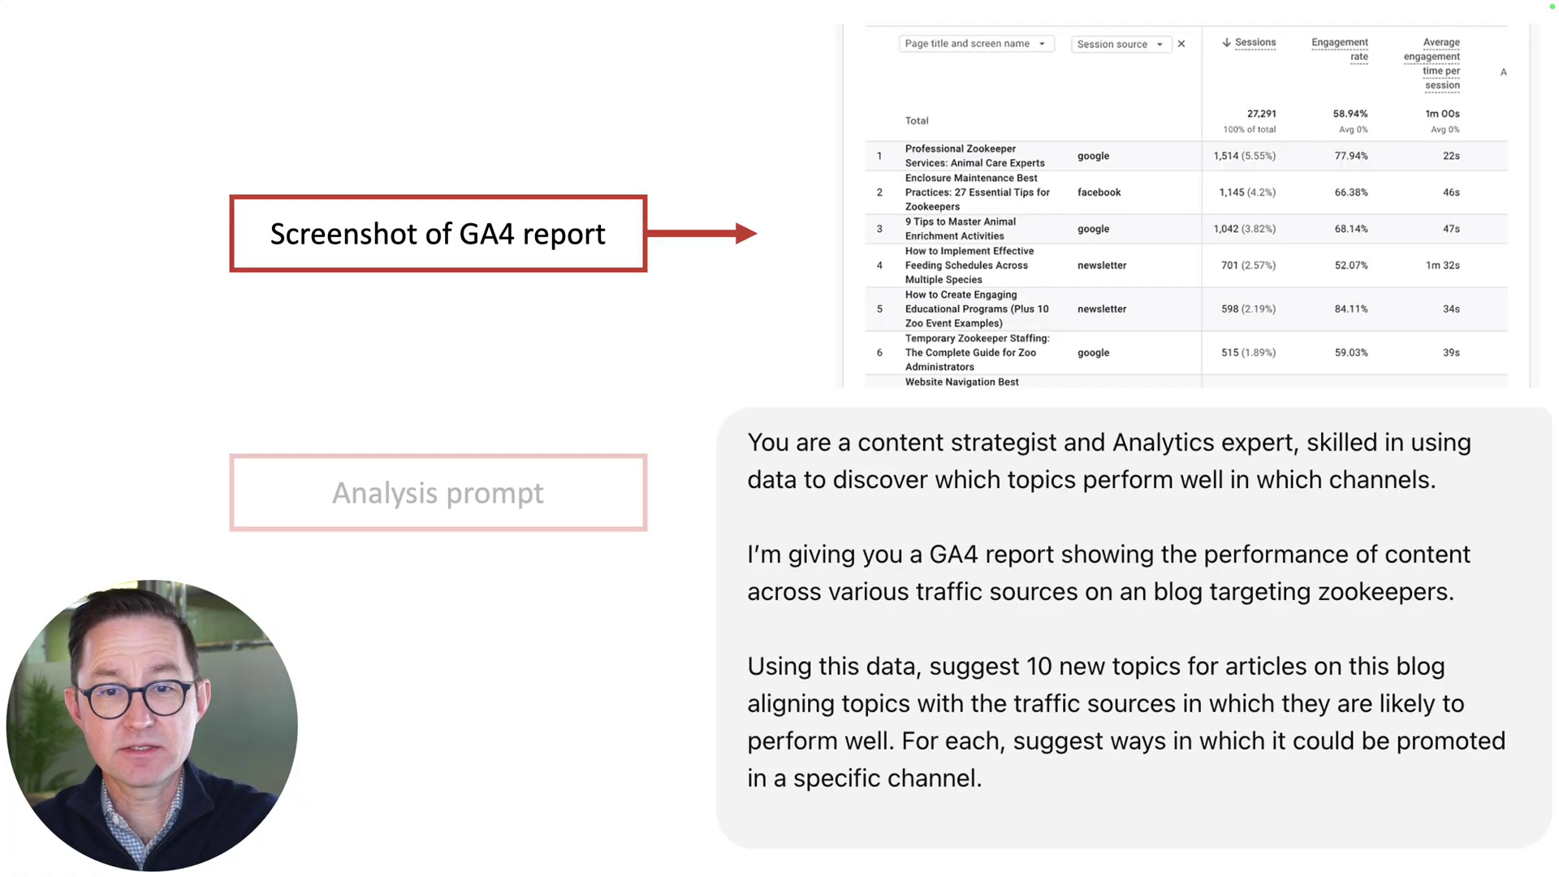
Scroll down through ChatGPT's channel-aligned blog topic suggestions
scroll(955, 438, down, 7)
scroll(946, 455, down, 4)
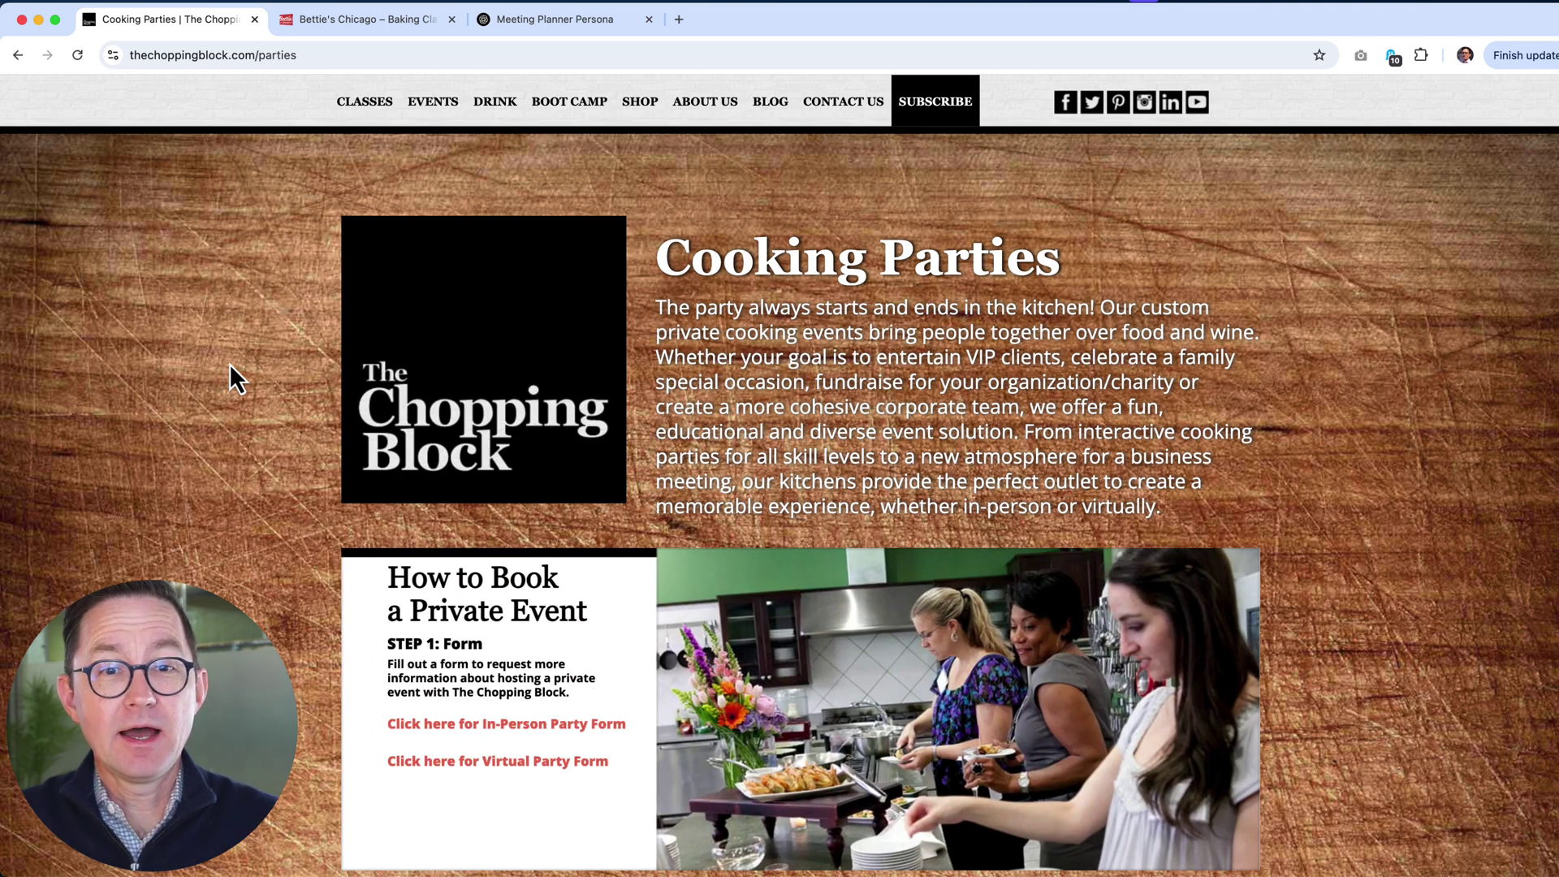
scroll(268, 476, down, 10)
scroll(271, 473, up, 10)
click(539, 21)
scroll(939, 313, up, 10)
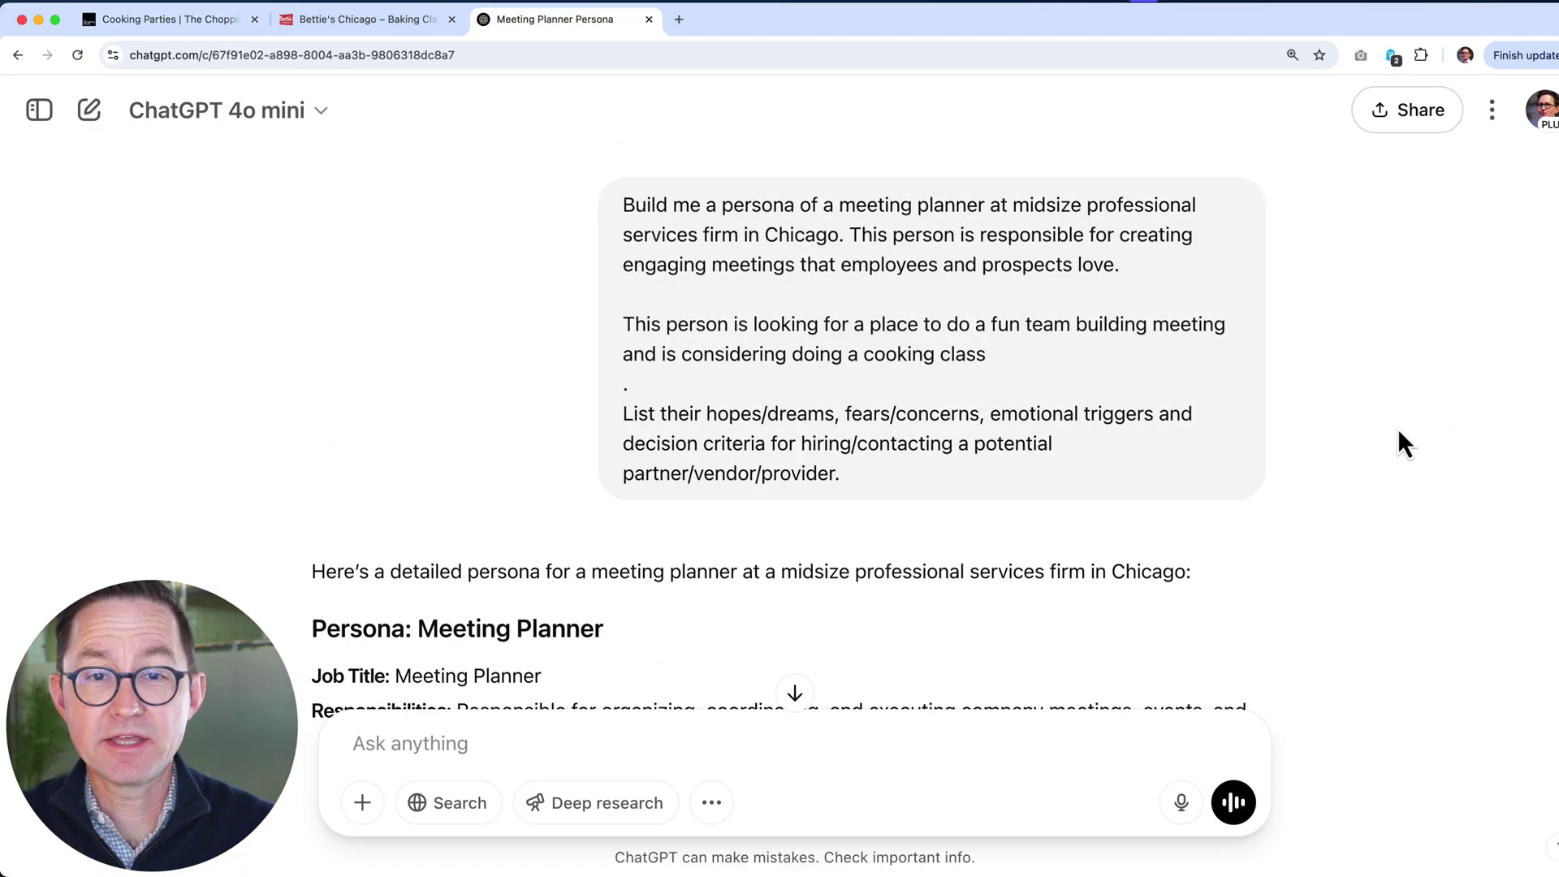
drag(623, 206, 964, 262)
click(966, 261)
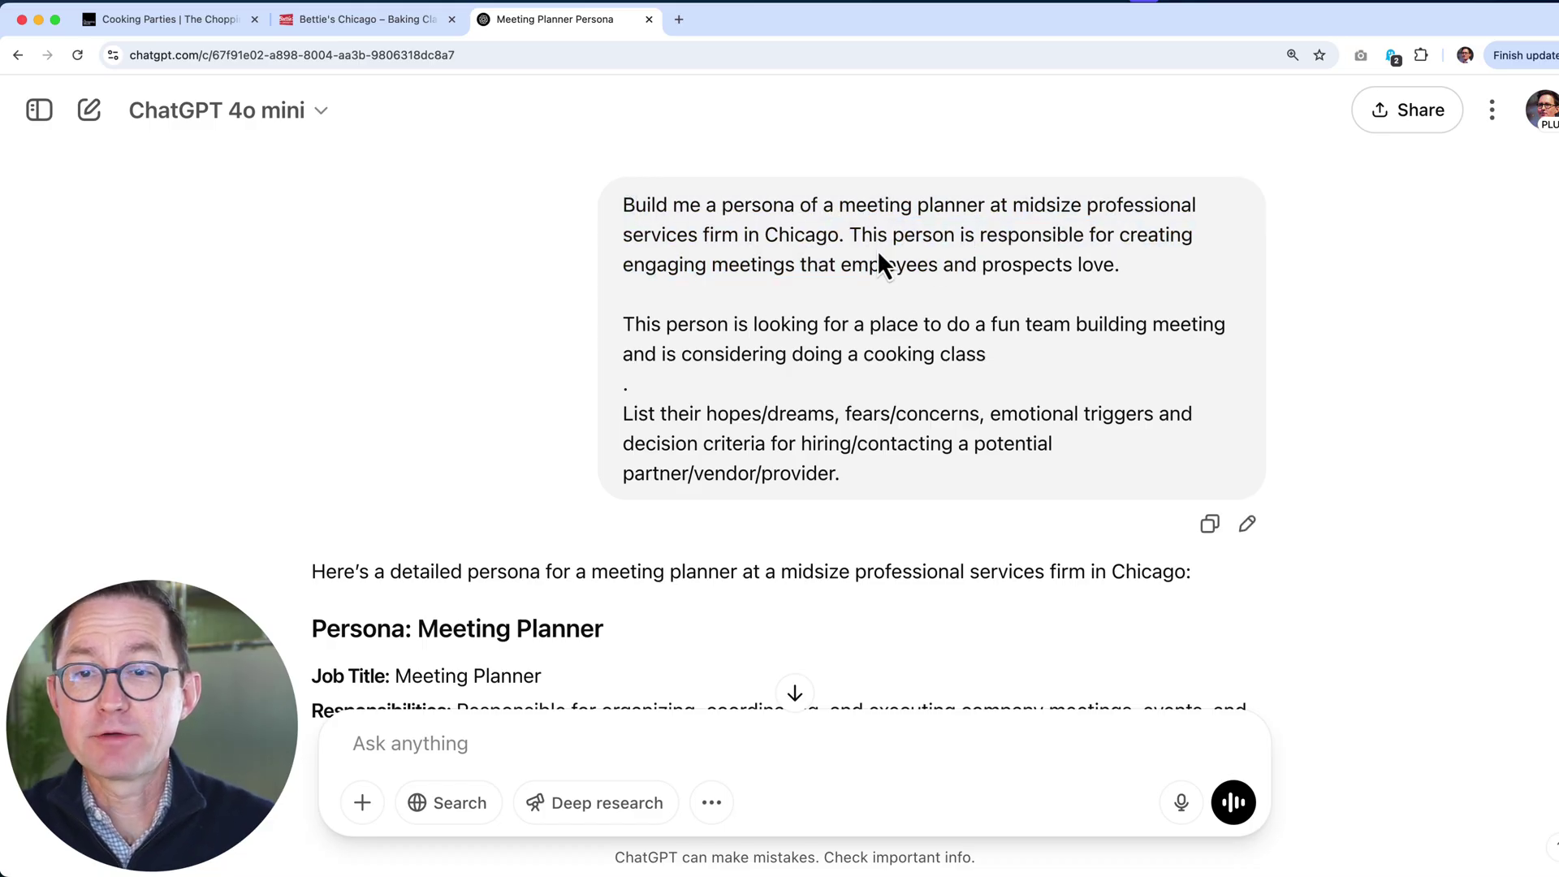
drag(845, 265, 1070, 260)
click(1071, 260)
drag(730, 322, 885, 358)
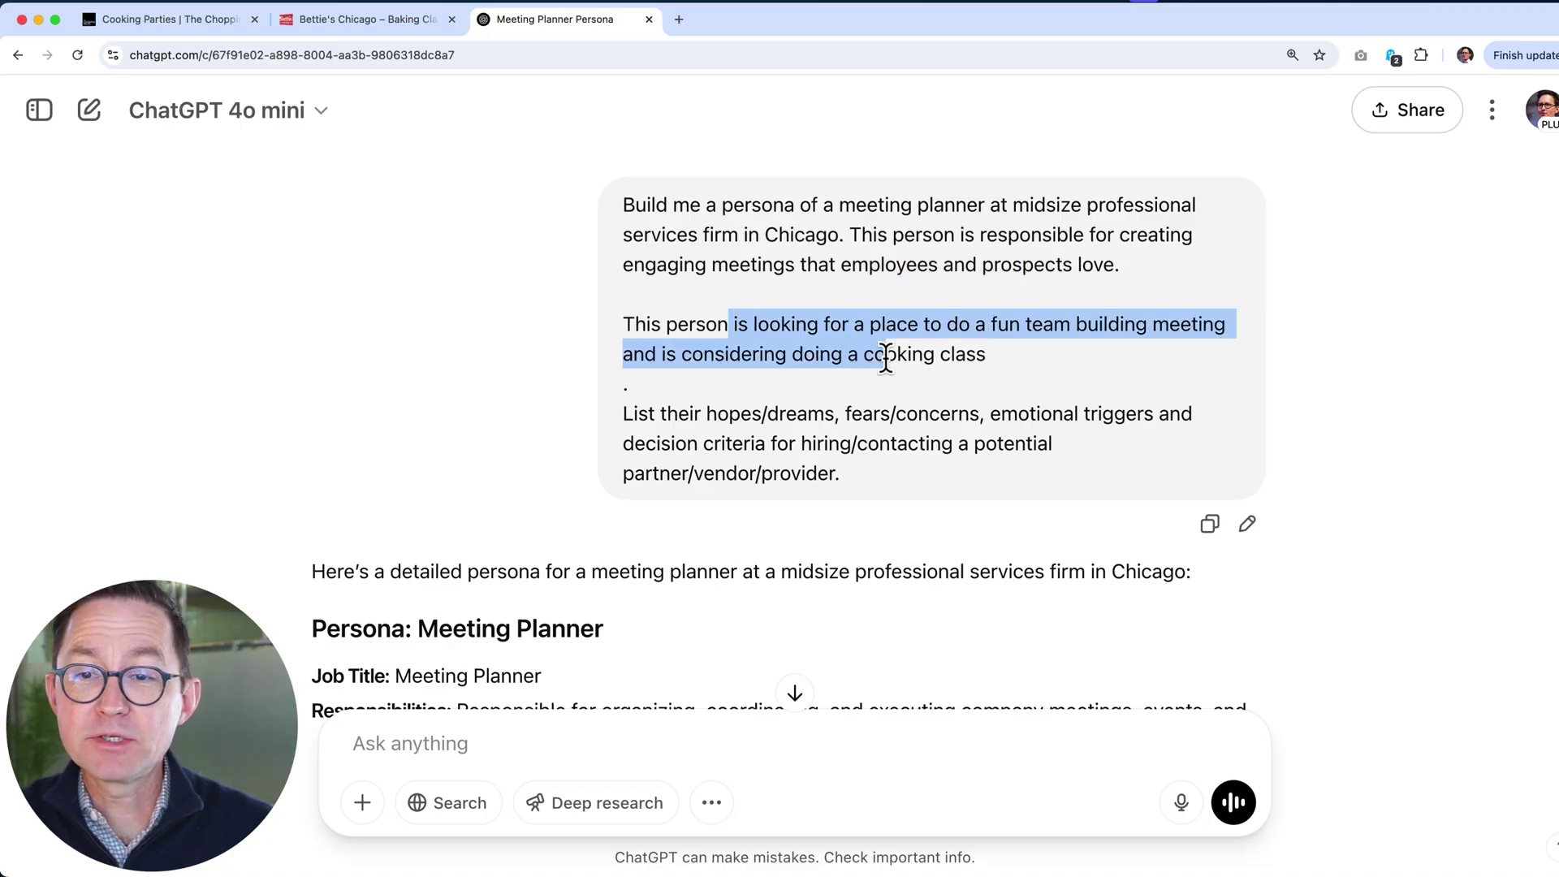
click(884, 358)
drag(659, 404, 1163, 419)
click(1016, 416)
drag(623, 445, 939, 463)
click(937, 462)
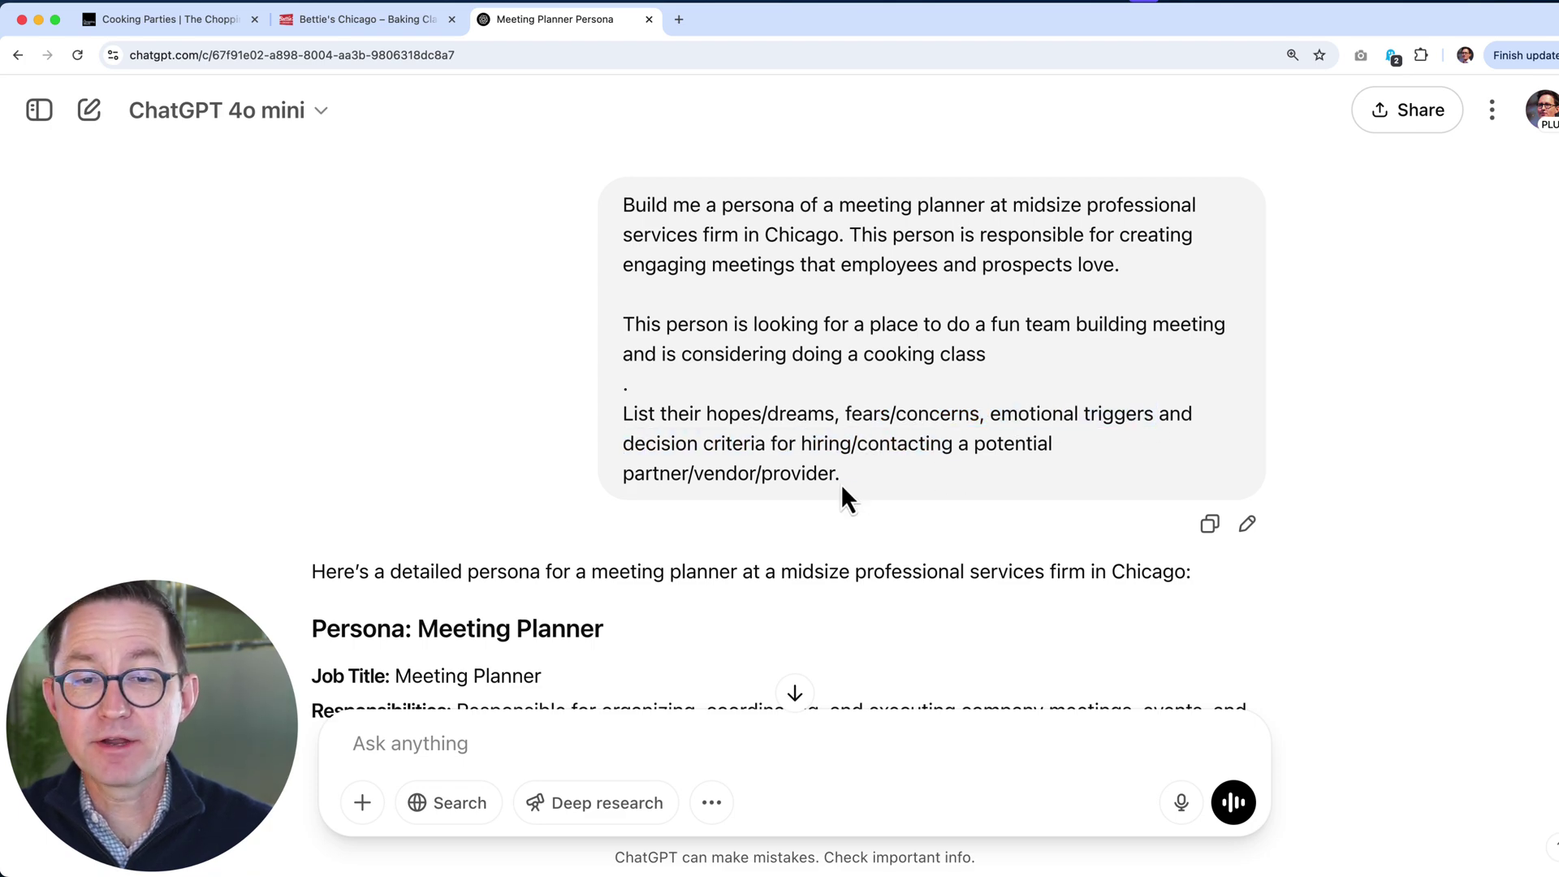
scroll(690, 500, down, 5)
scroll(690, 495, down, 3)
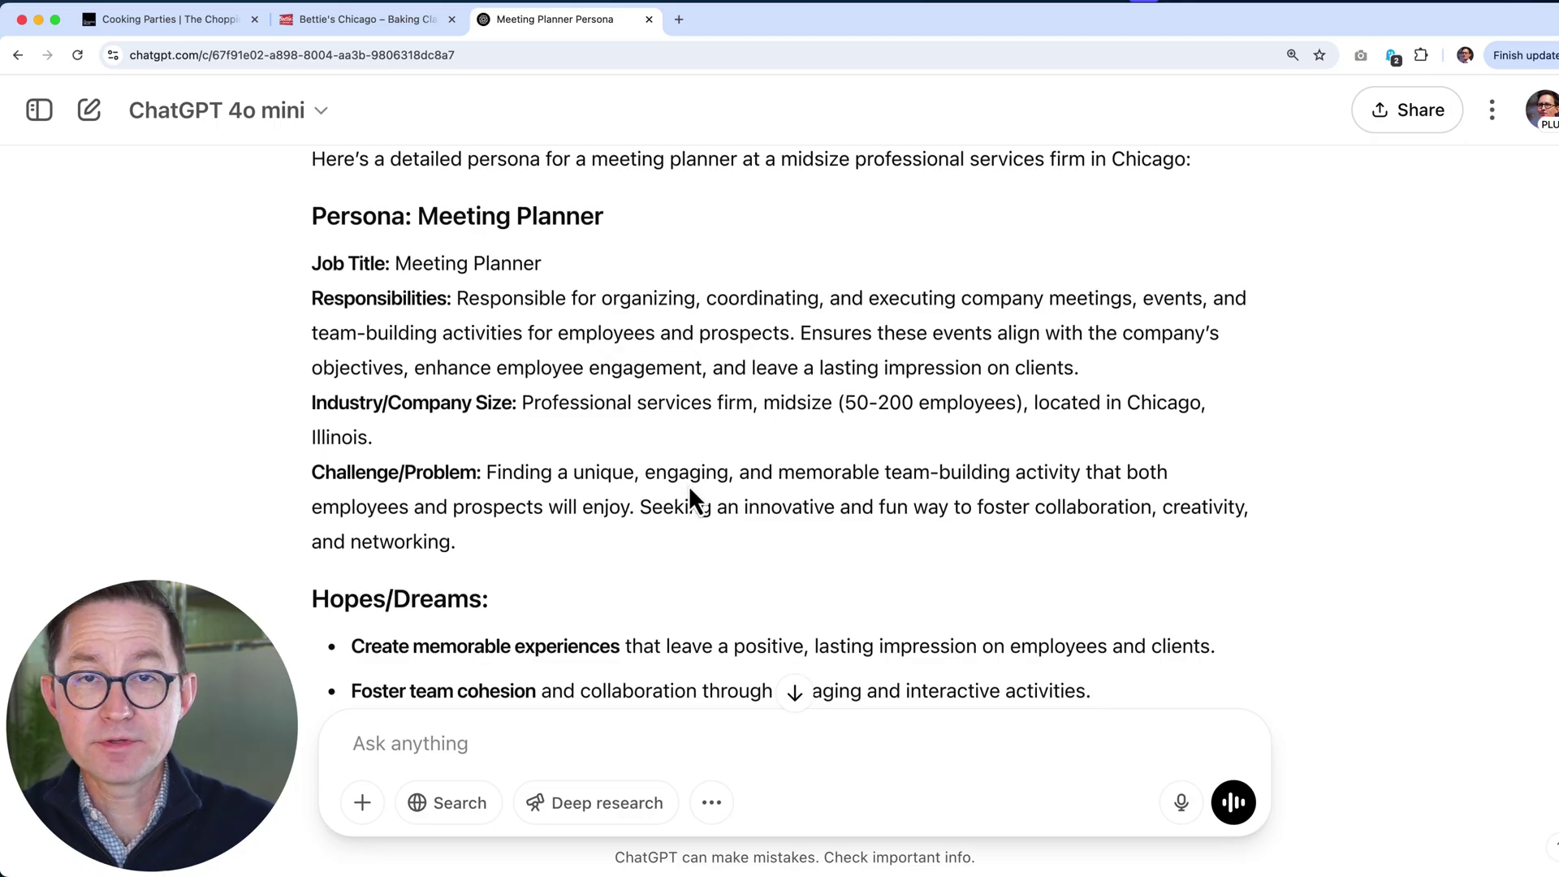
scroll(690, 497, down, 1)
scroll(690, 479, down, 8)
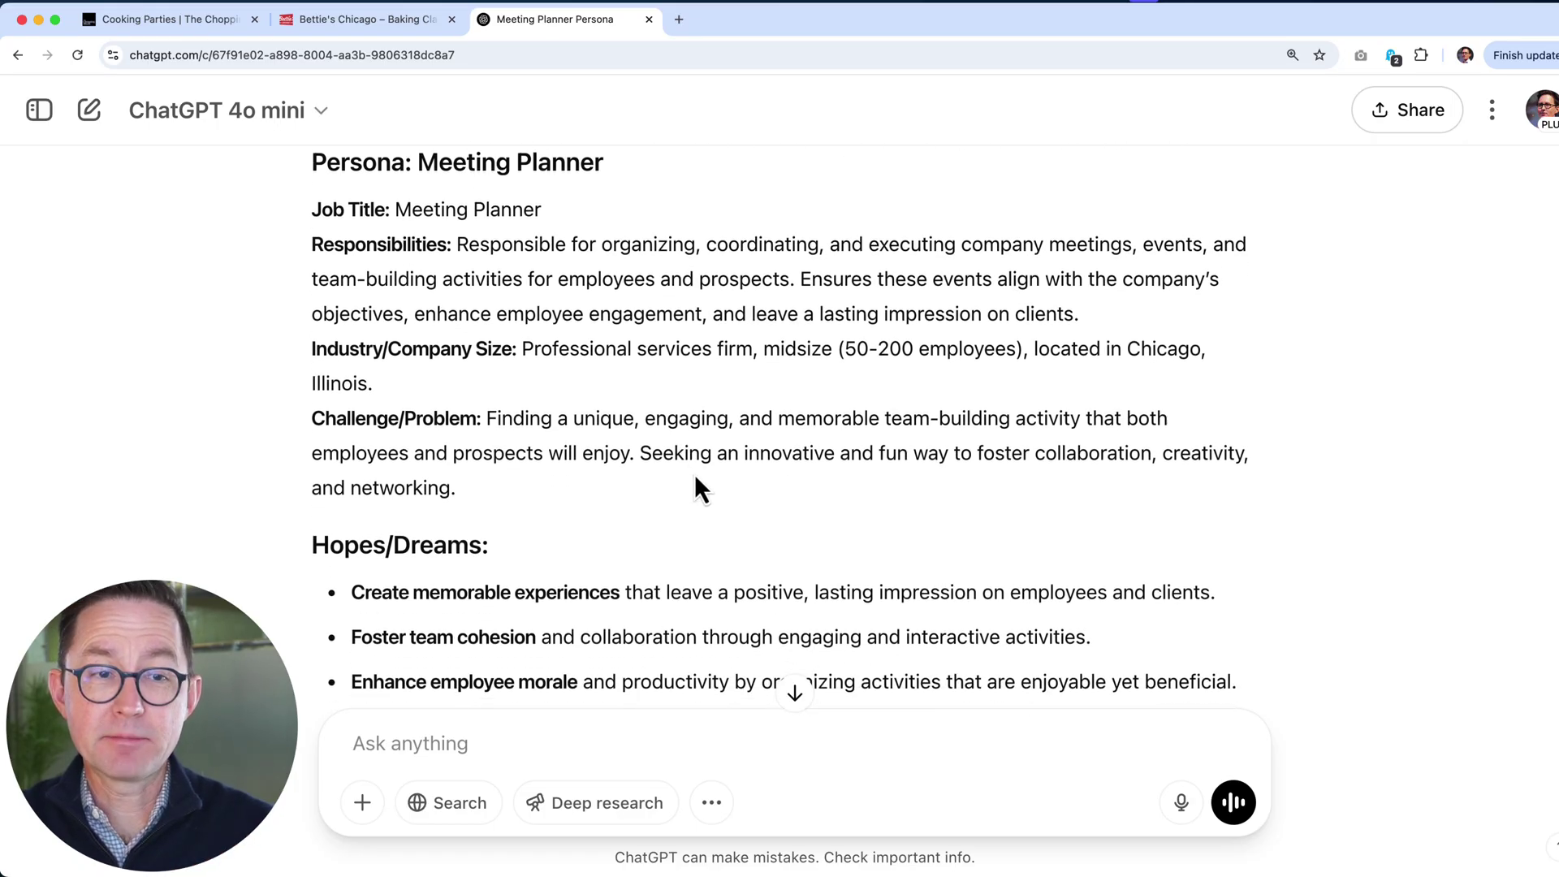
scroll(695, 466, down, 1)
drag(362, 294, 546, 286)
click(564, 400)
scroll(560, 406, down, 2)
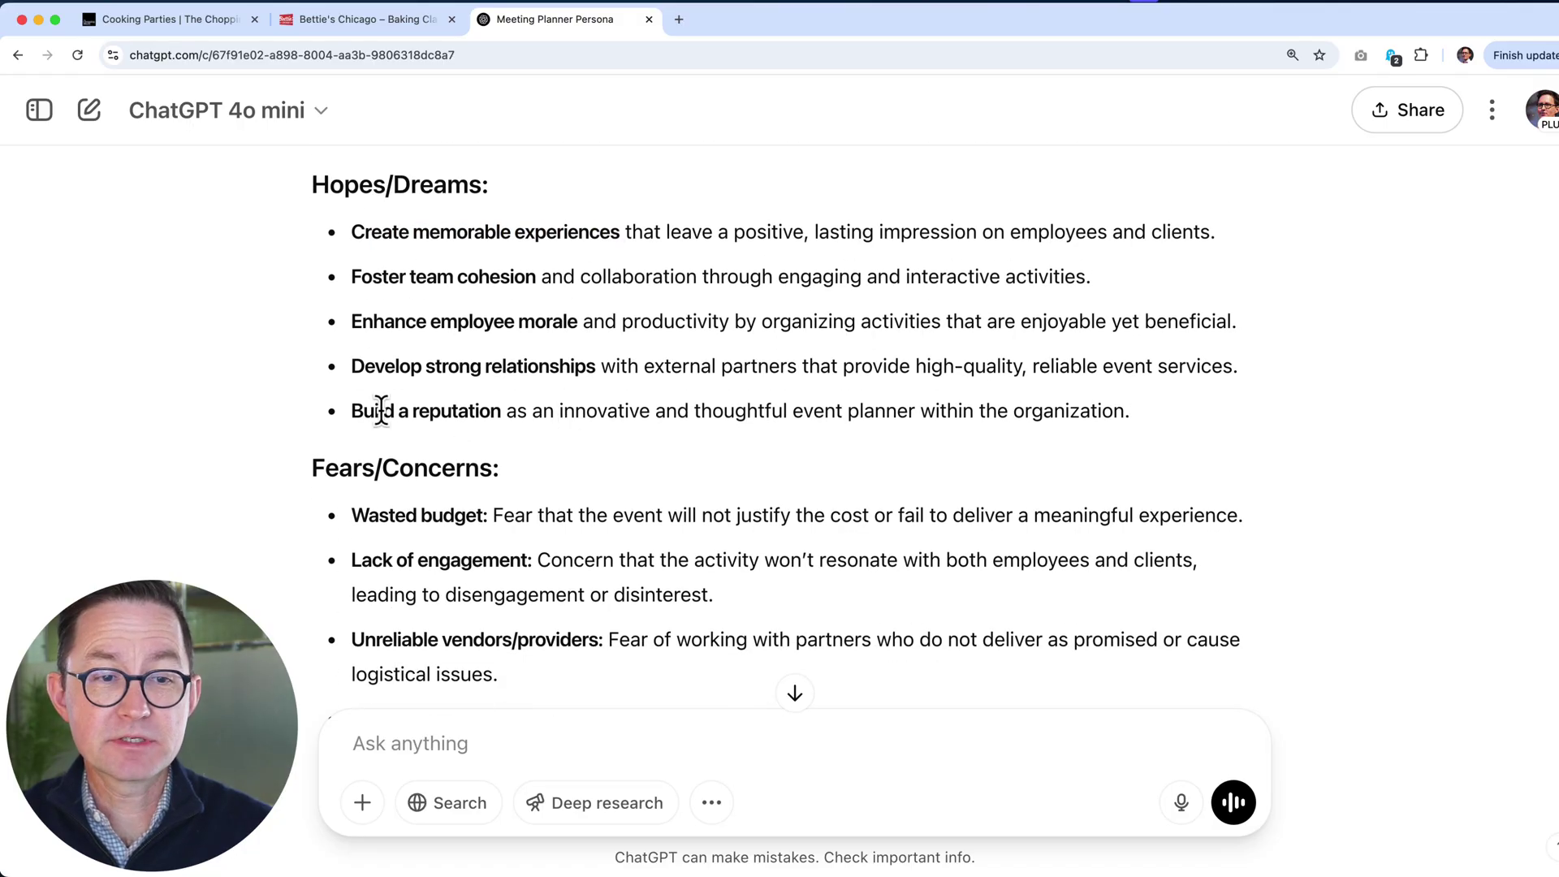
scroll(562, 503, down, 1)
scroll(562, 503, down, 3)
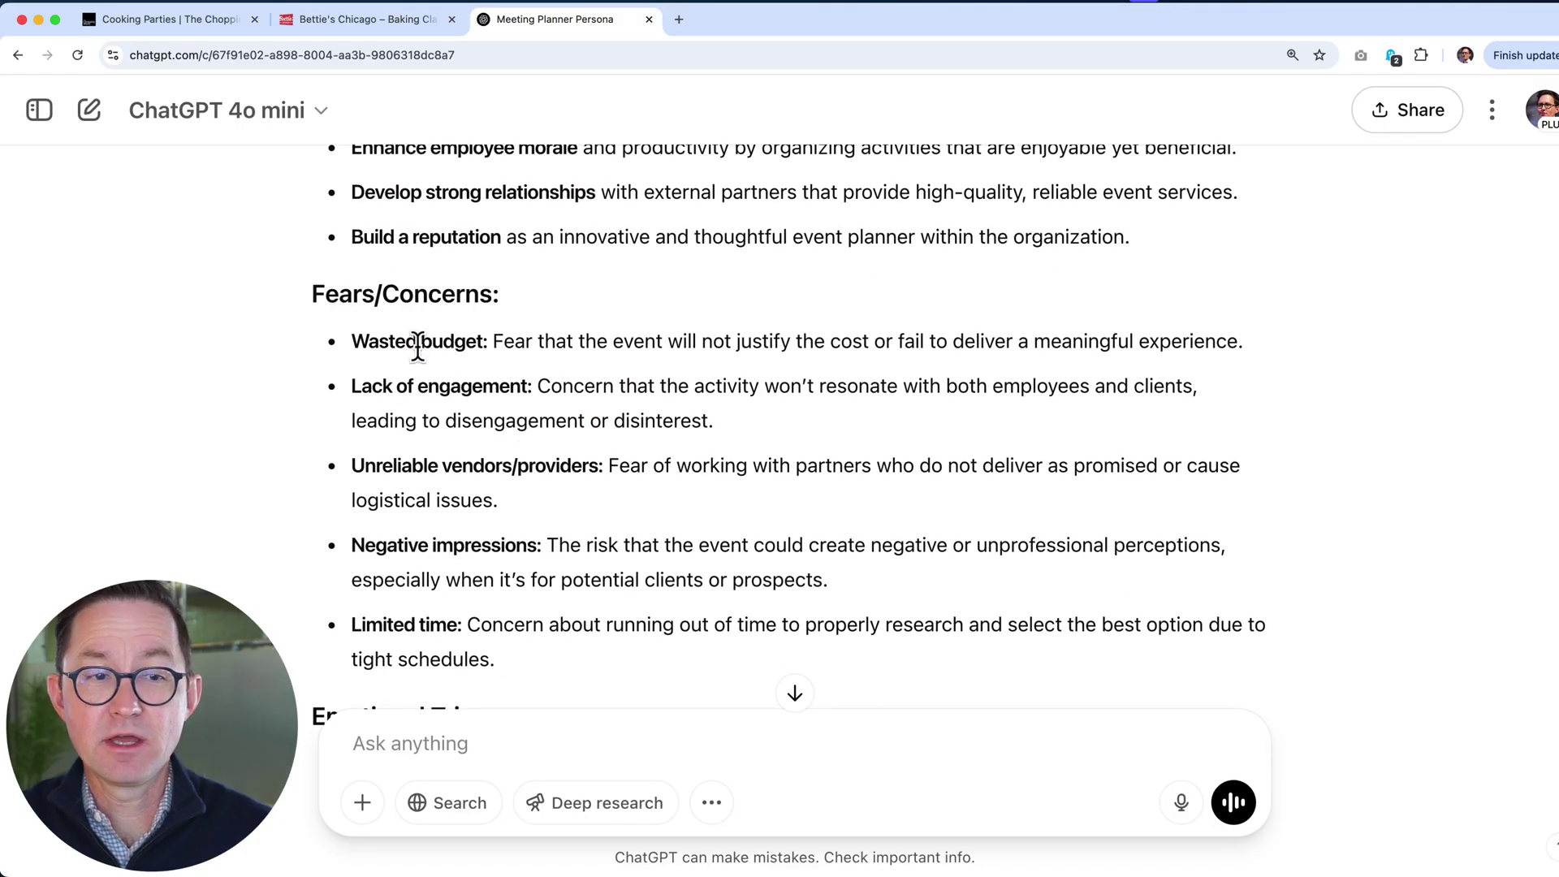
scroll(569, 519, down, 3)
scroll(560, 526, down, 2)
drag(354, 341, 660, 373)
click(596, 518)
scroll(593, 520, down, 3)
scroll(585, 516, down, 20)
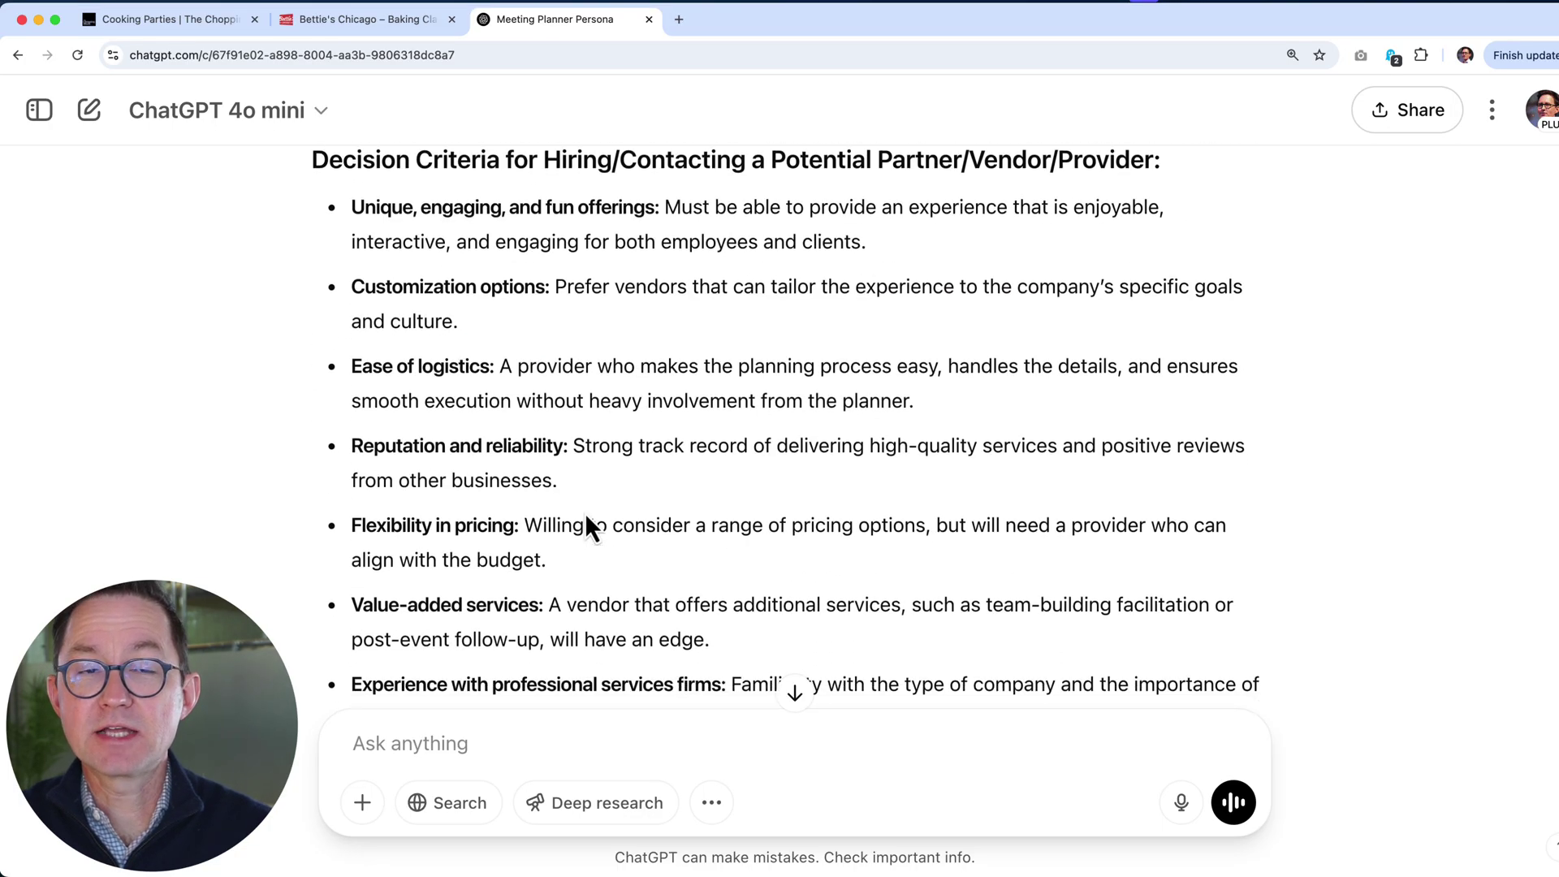
click(171, 21)
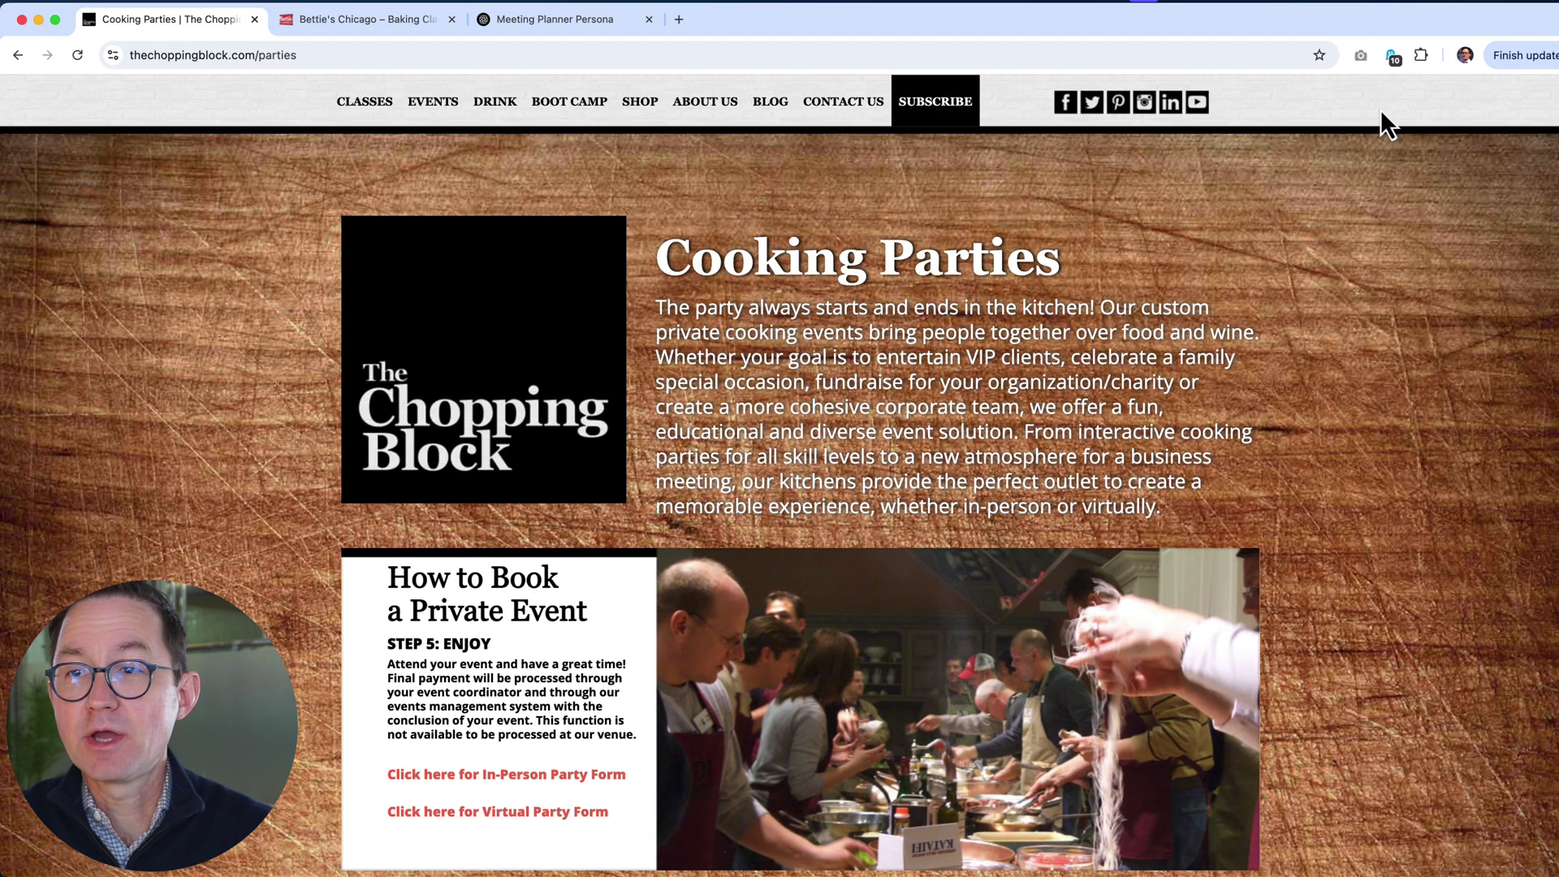
Capture the whole Cooking Parties page with GoFullPage, then go back to the Meeting Planner Persona chat
click(1361, 55)
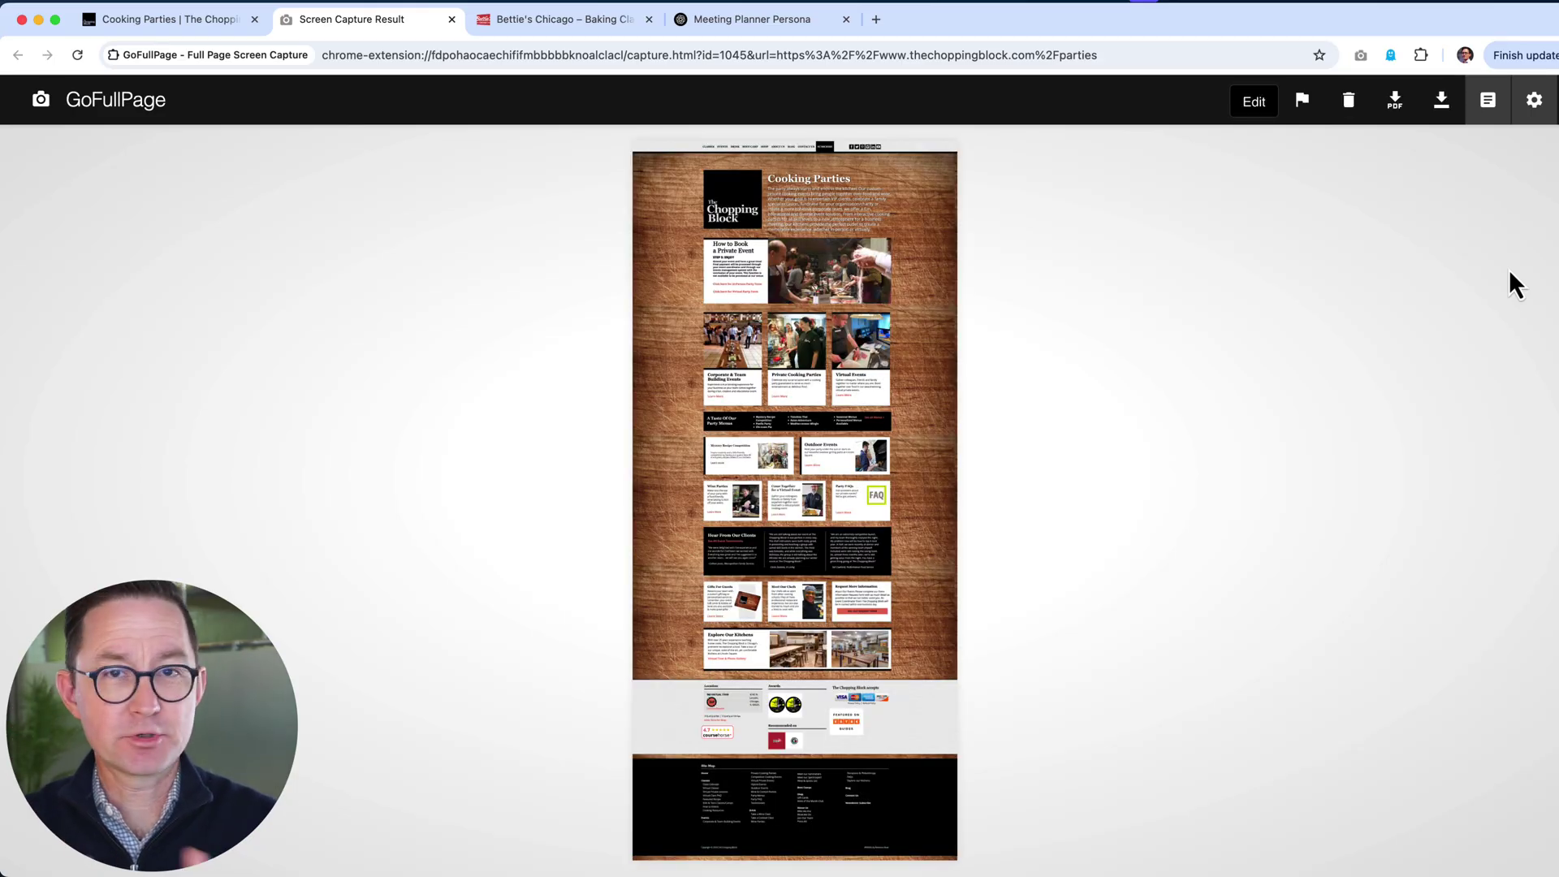
click(260, 27)
click(718, 24)
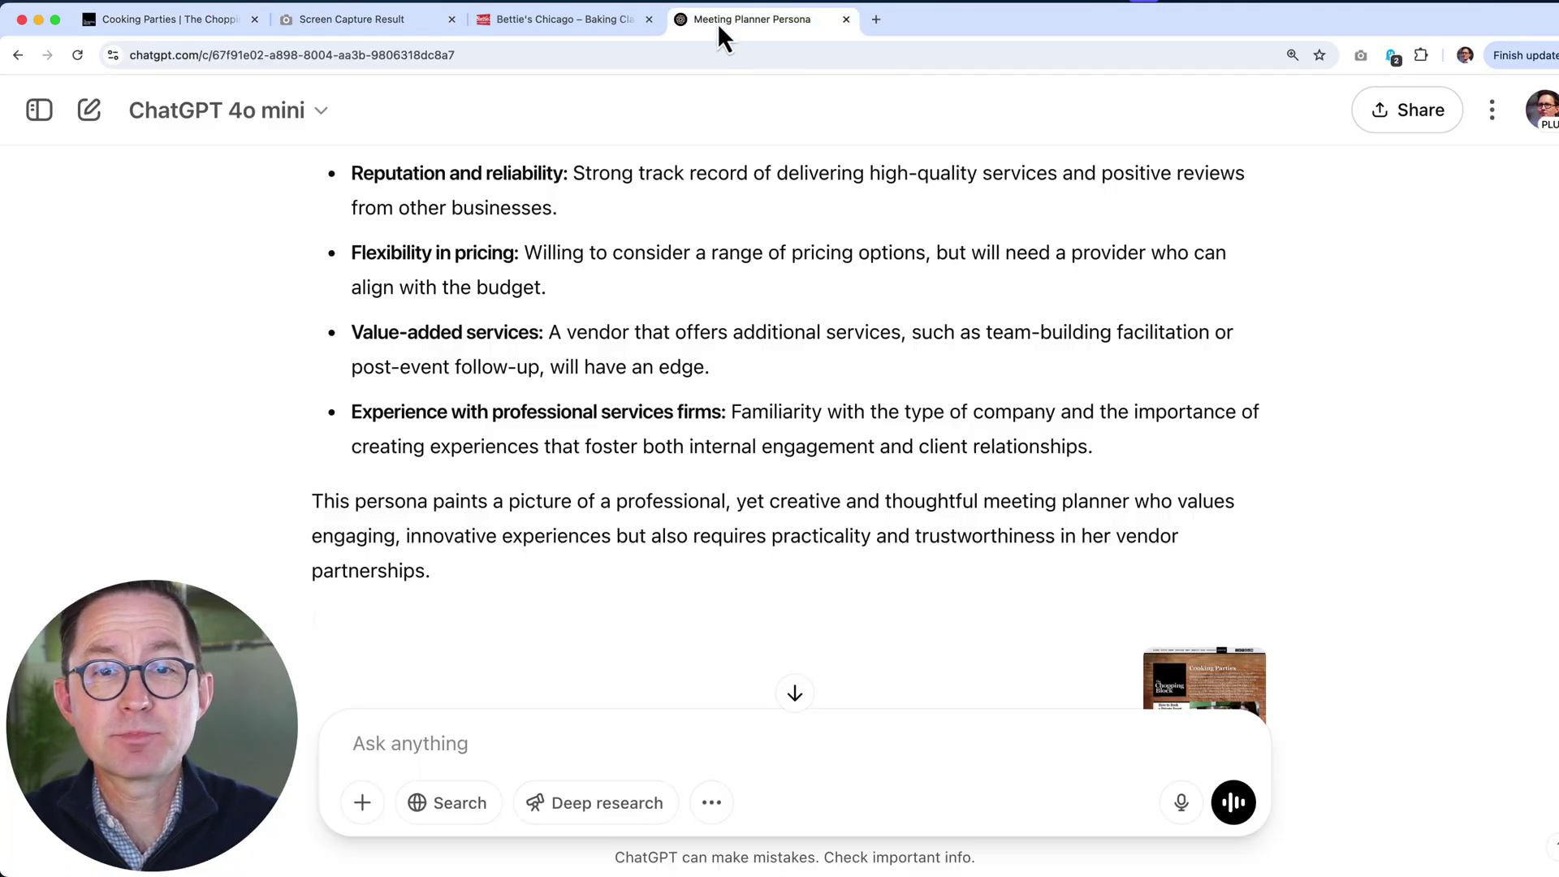
Highlight the prompt's Left Column and Right Column rating instructions
scroll(835, 276, up, 8)
scroll(836, 276, down, 9)
scroll(837, 278, down, 4)
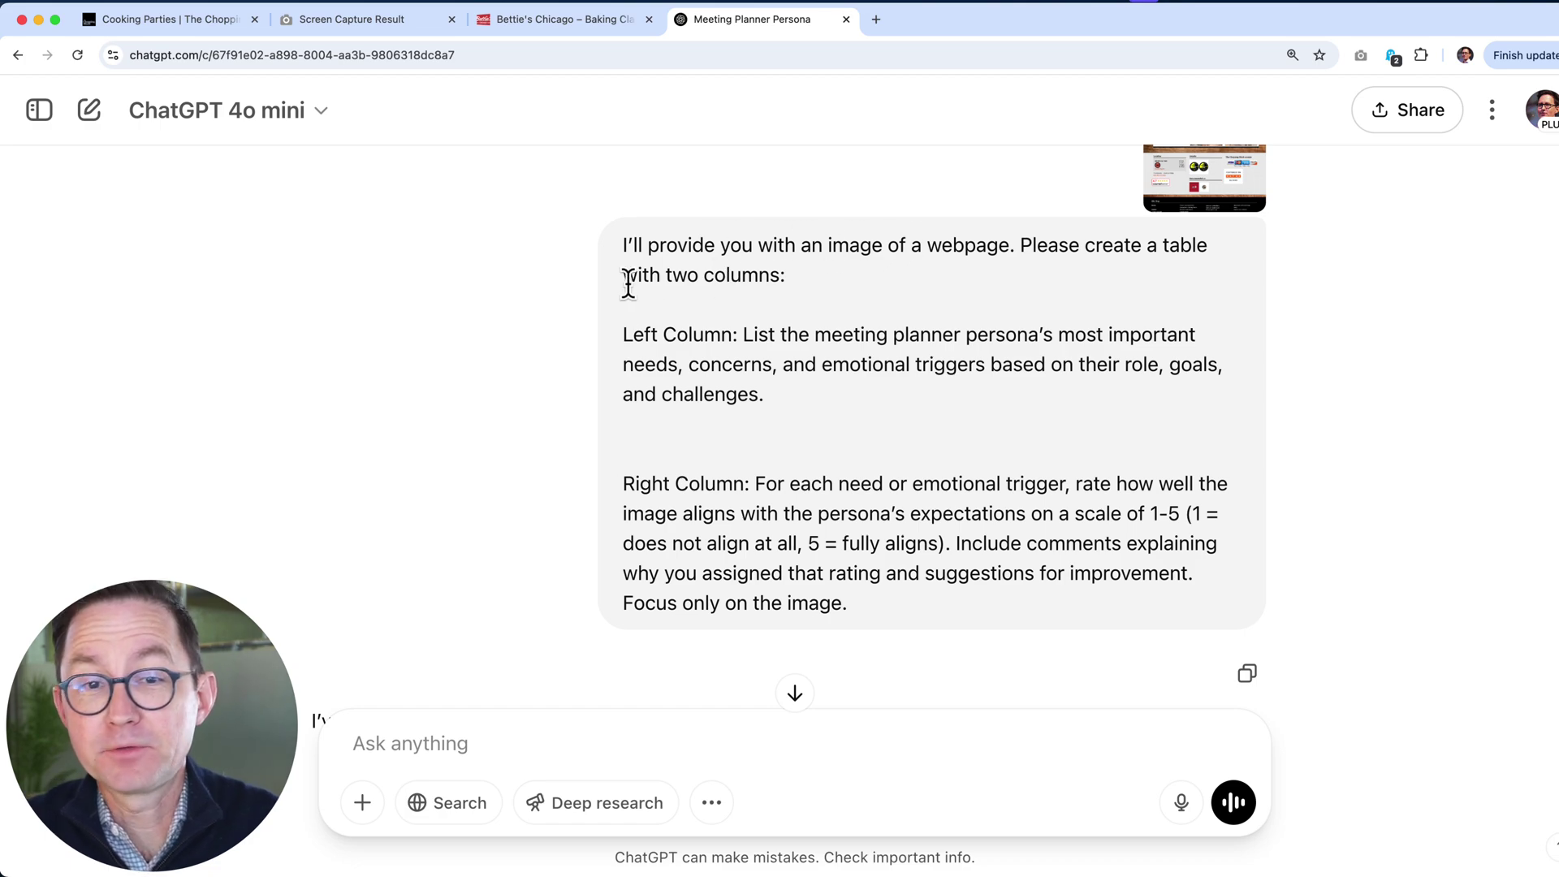
drag(625, 337, 784, 407)
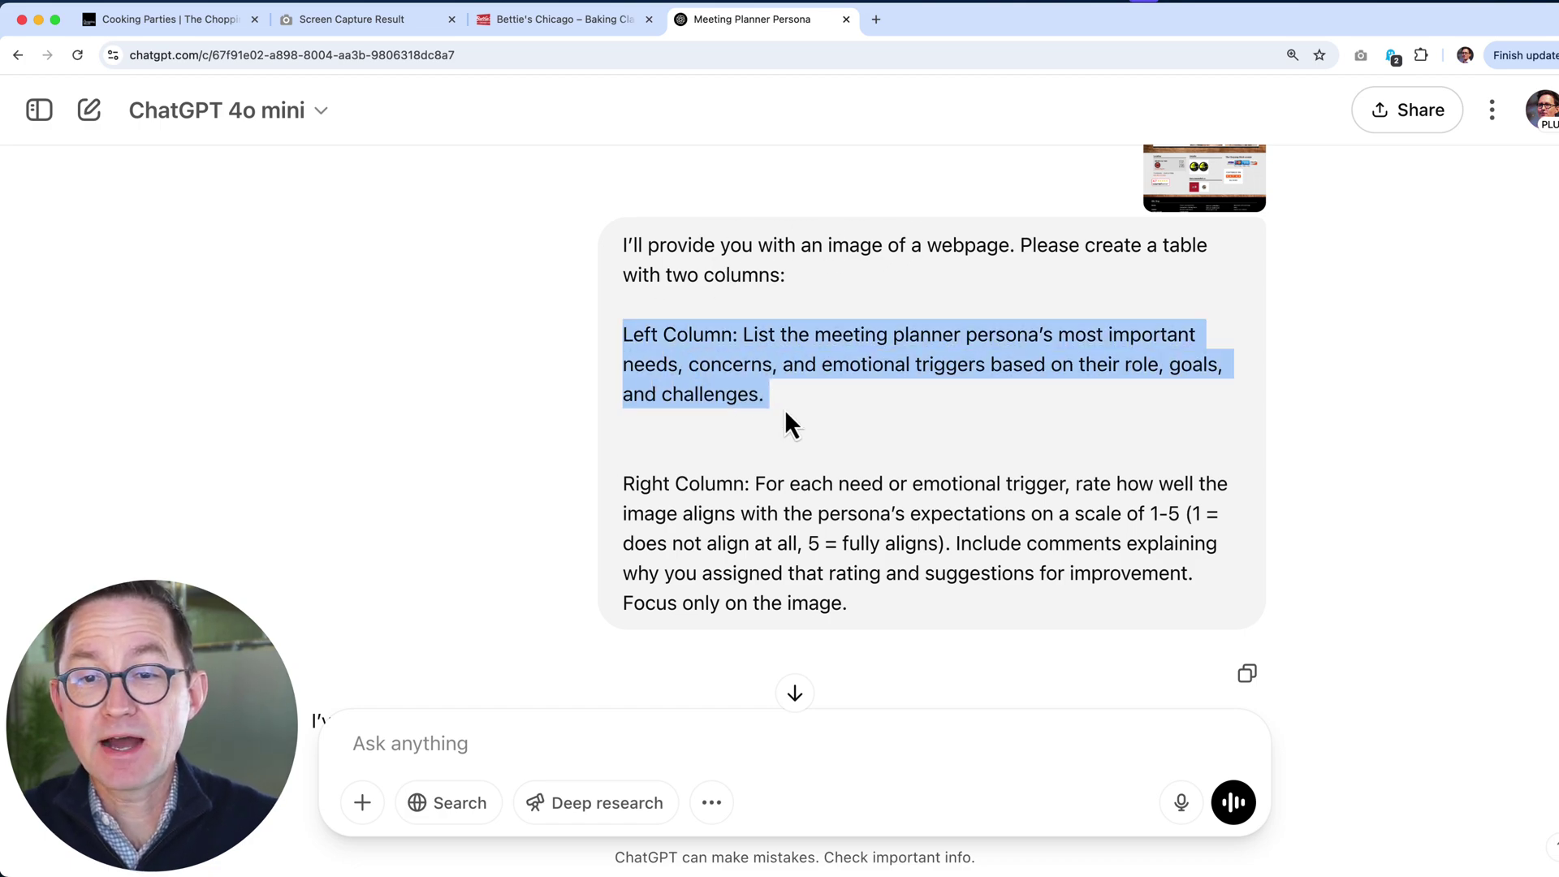
click(784, 407)
drag(675, 483, 918, 598)
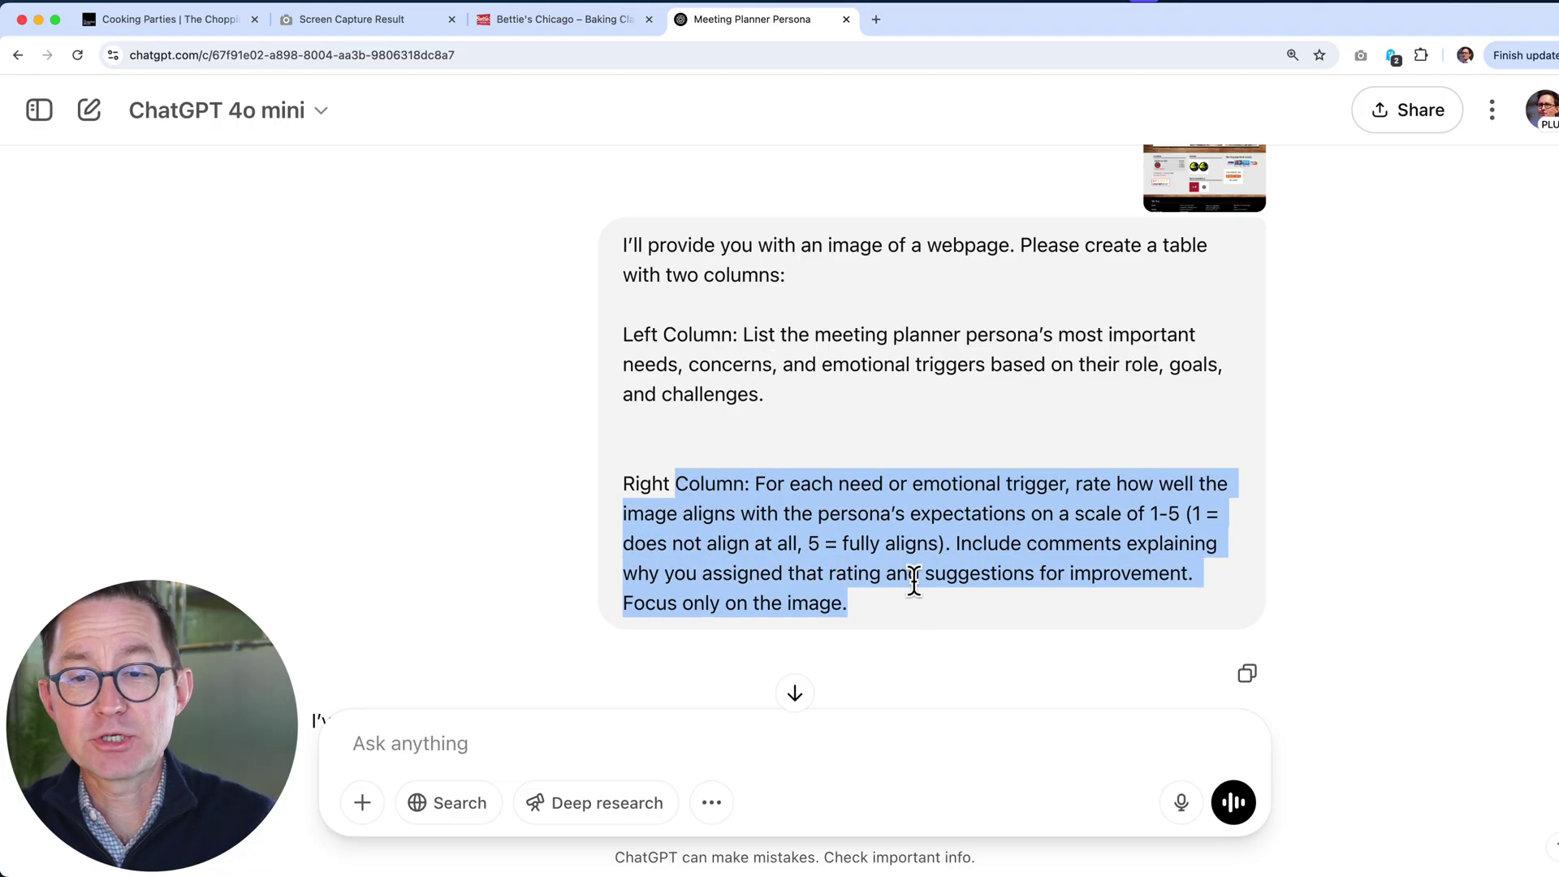
click(914, 579)
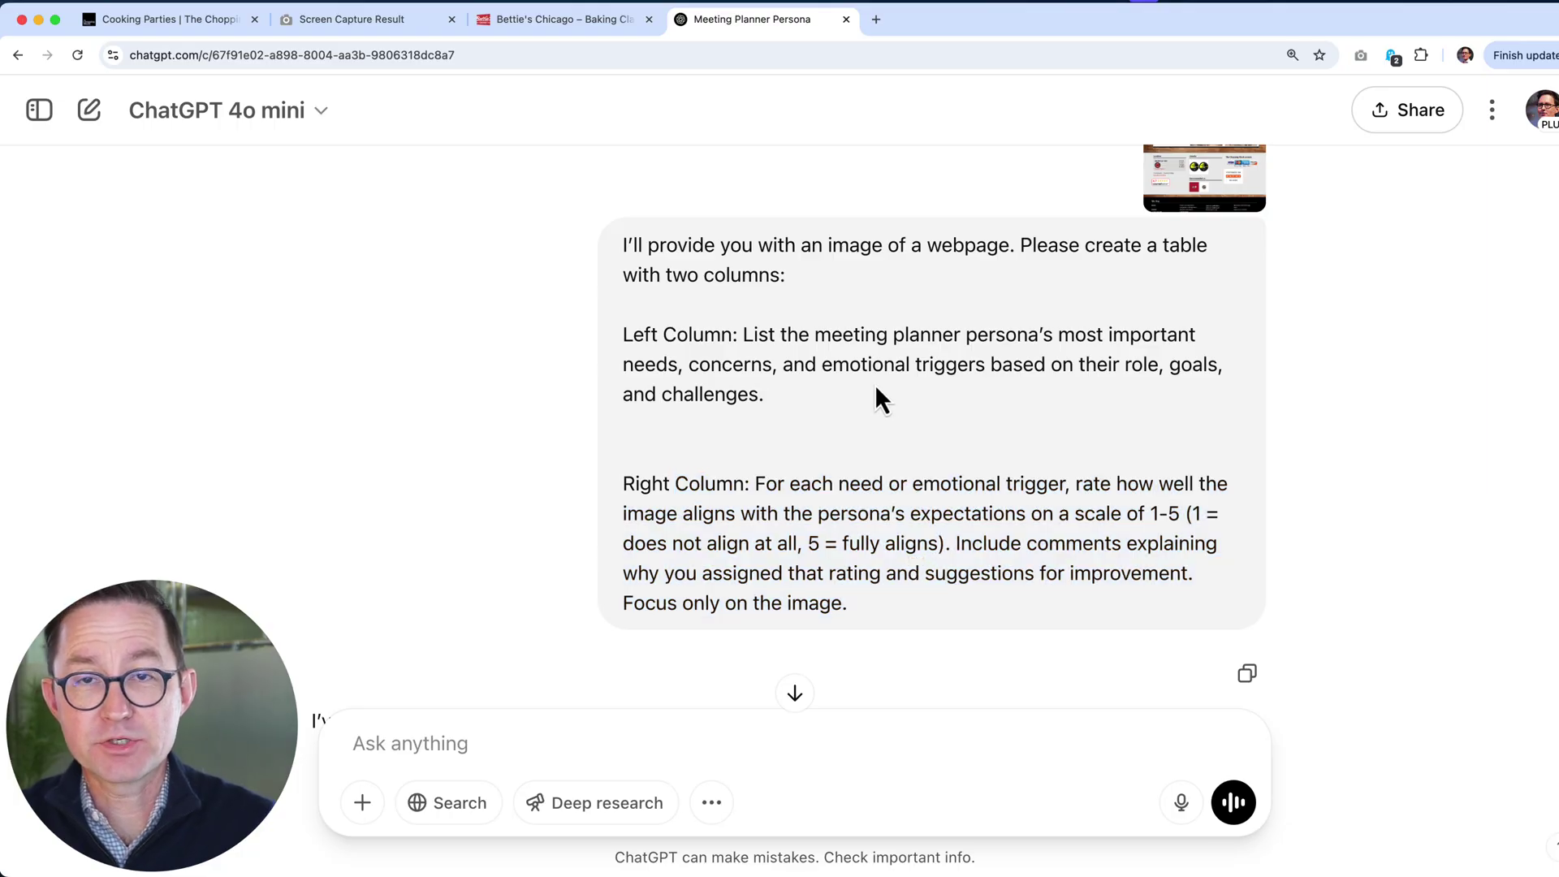
Scroll through the Meeting Planner Persona Alignment table rating ten needs
scroll(699, 467, down, 7)
scroll(697, 466, down, 1)
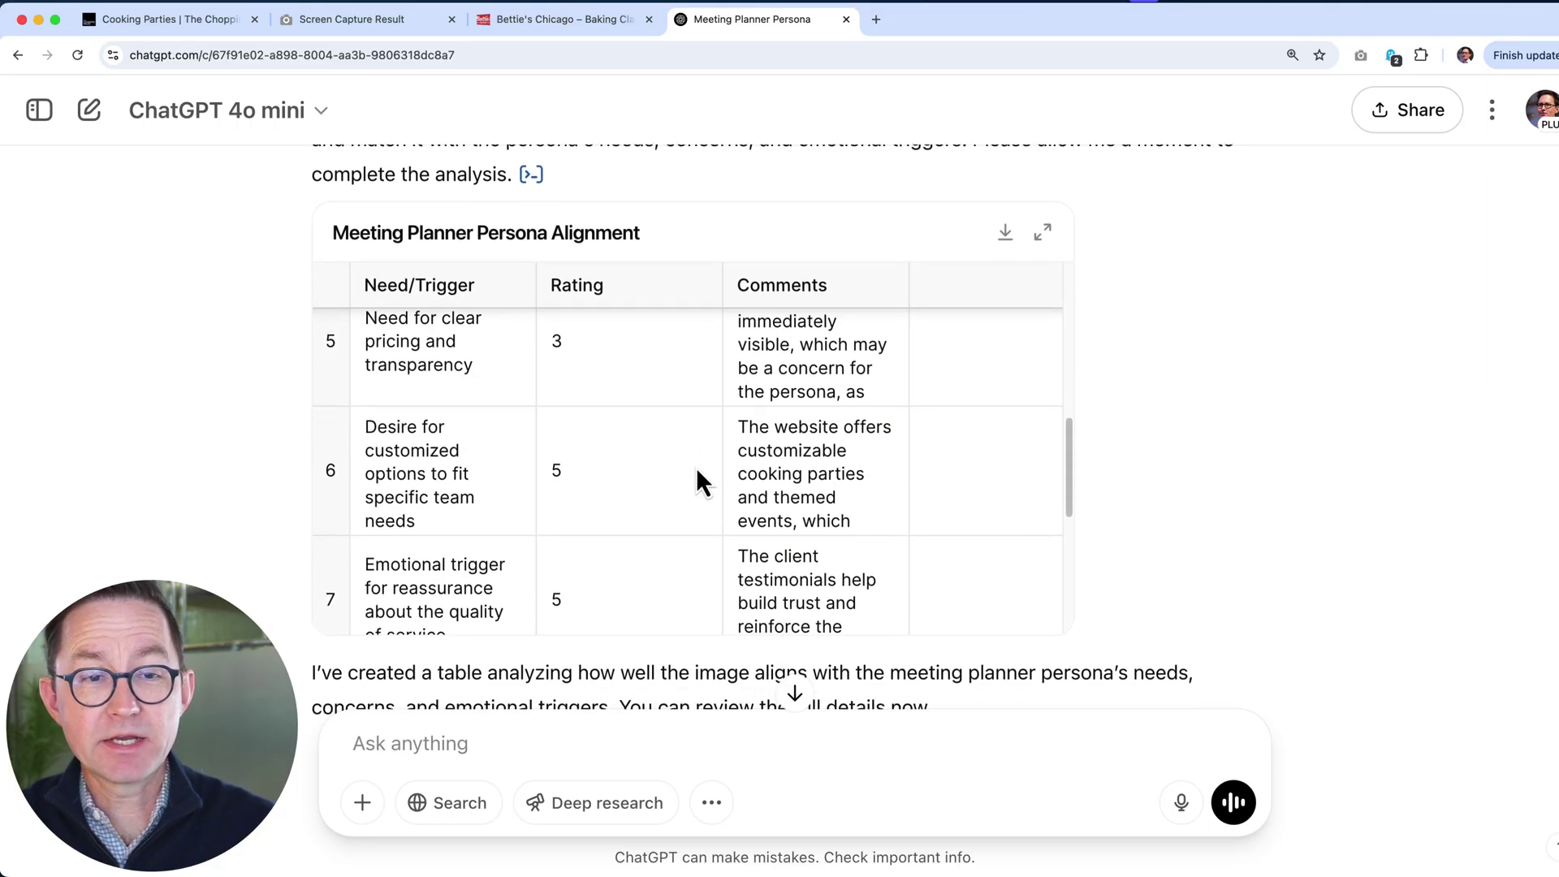
drag(1070, 470, 1077, 577)
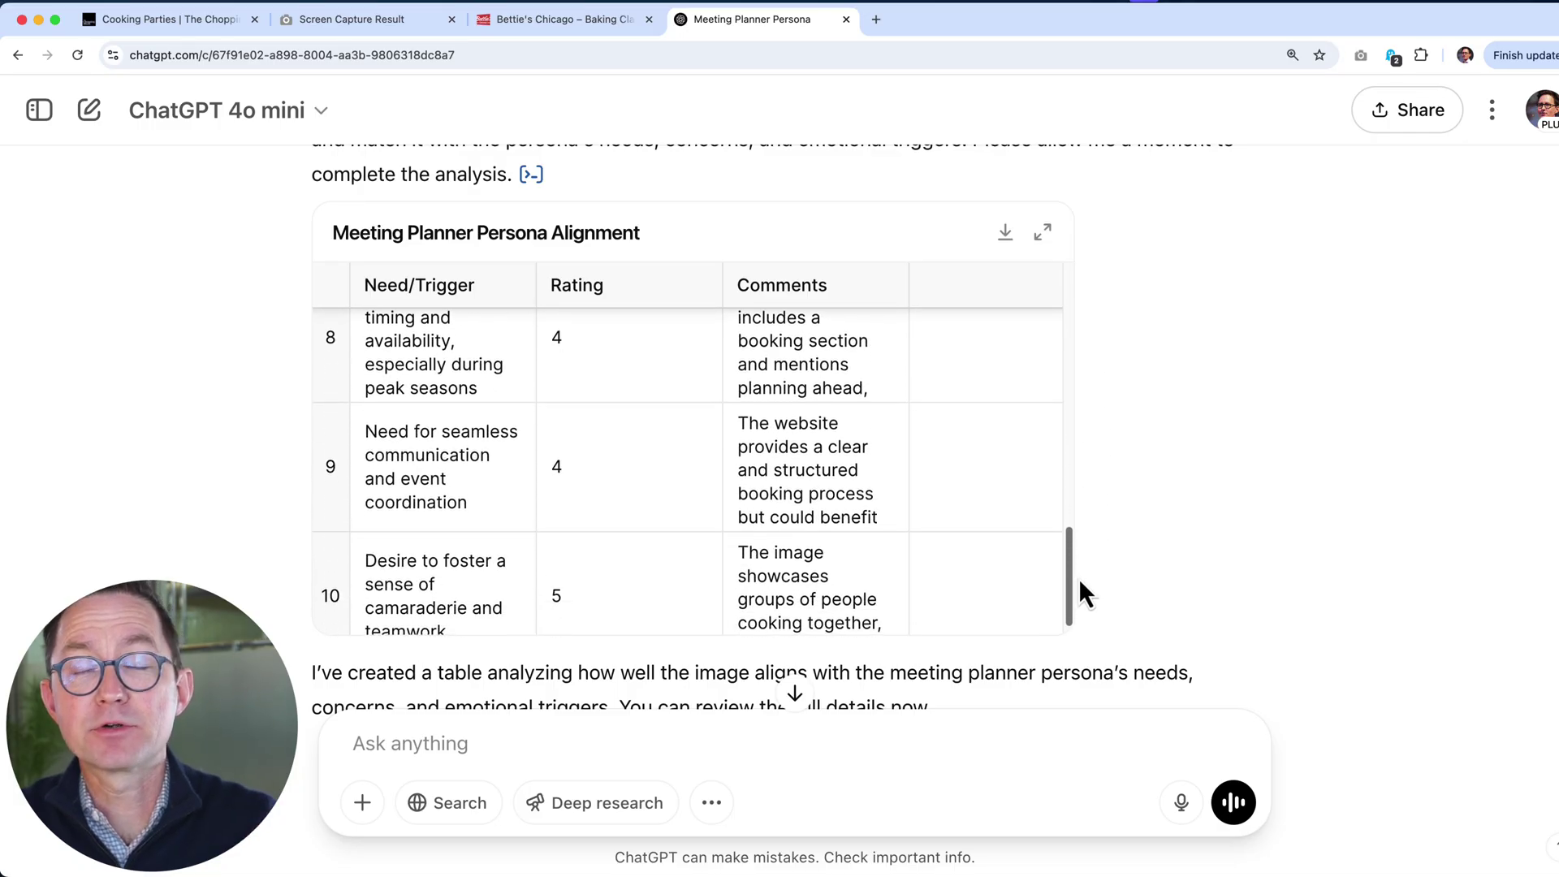
scroll(807, 558, down, 1)
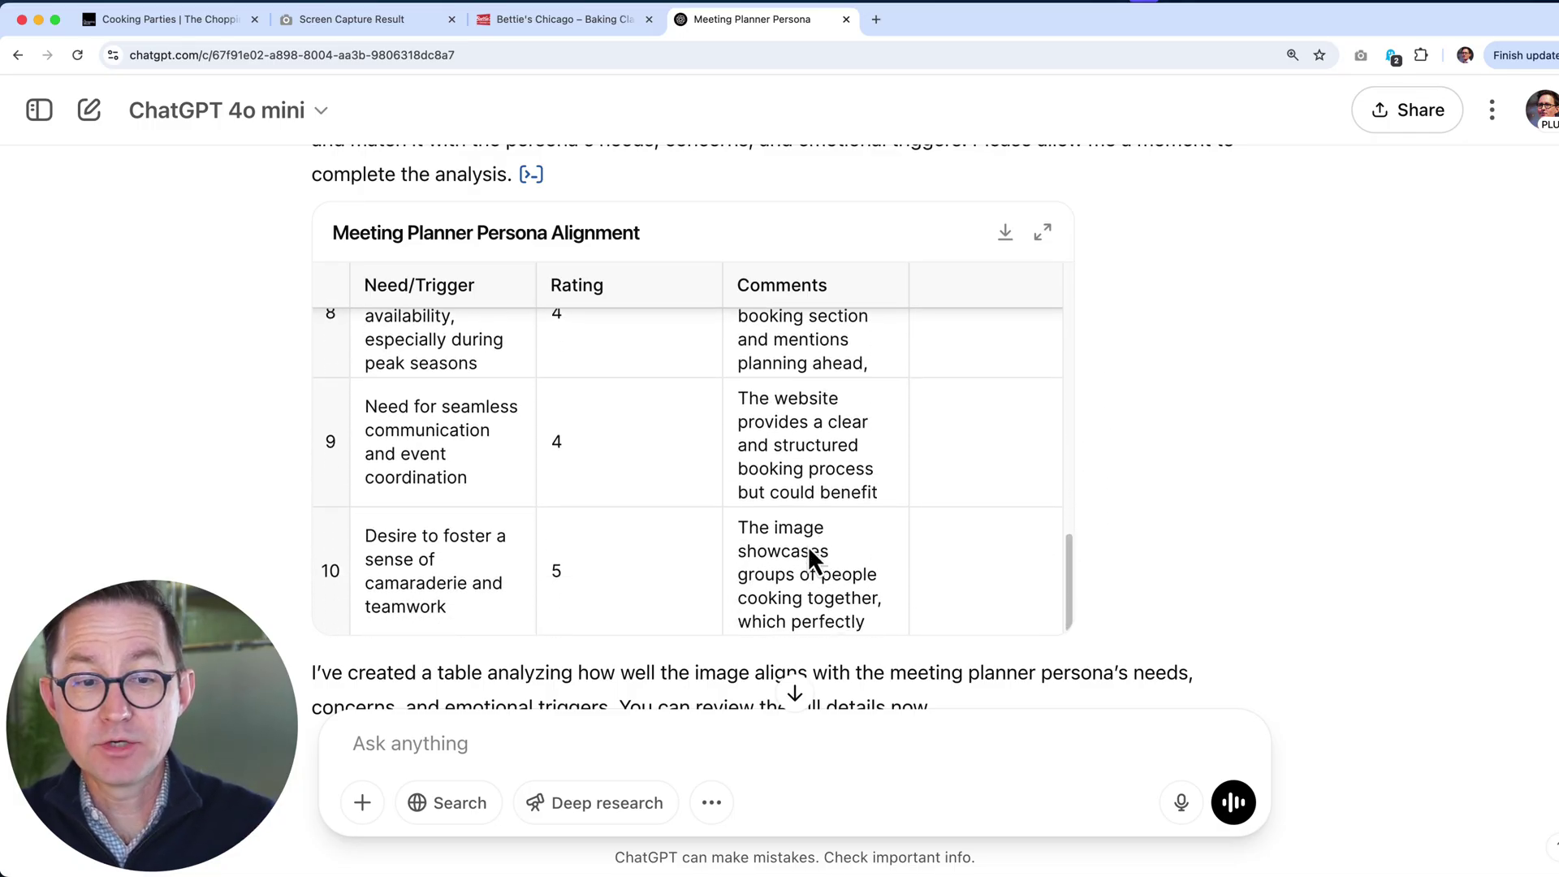
scroll(1208, 622, down, 2)
scroll(1206, 619, down, 2)
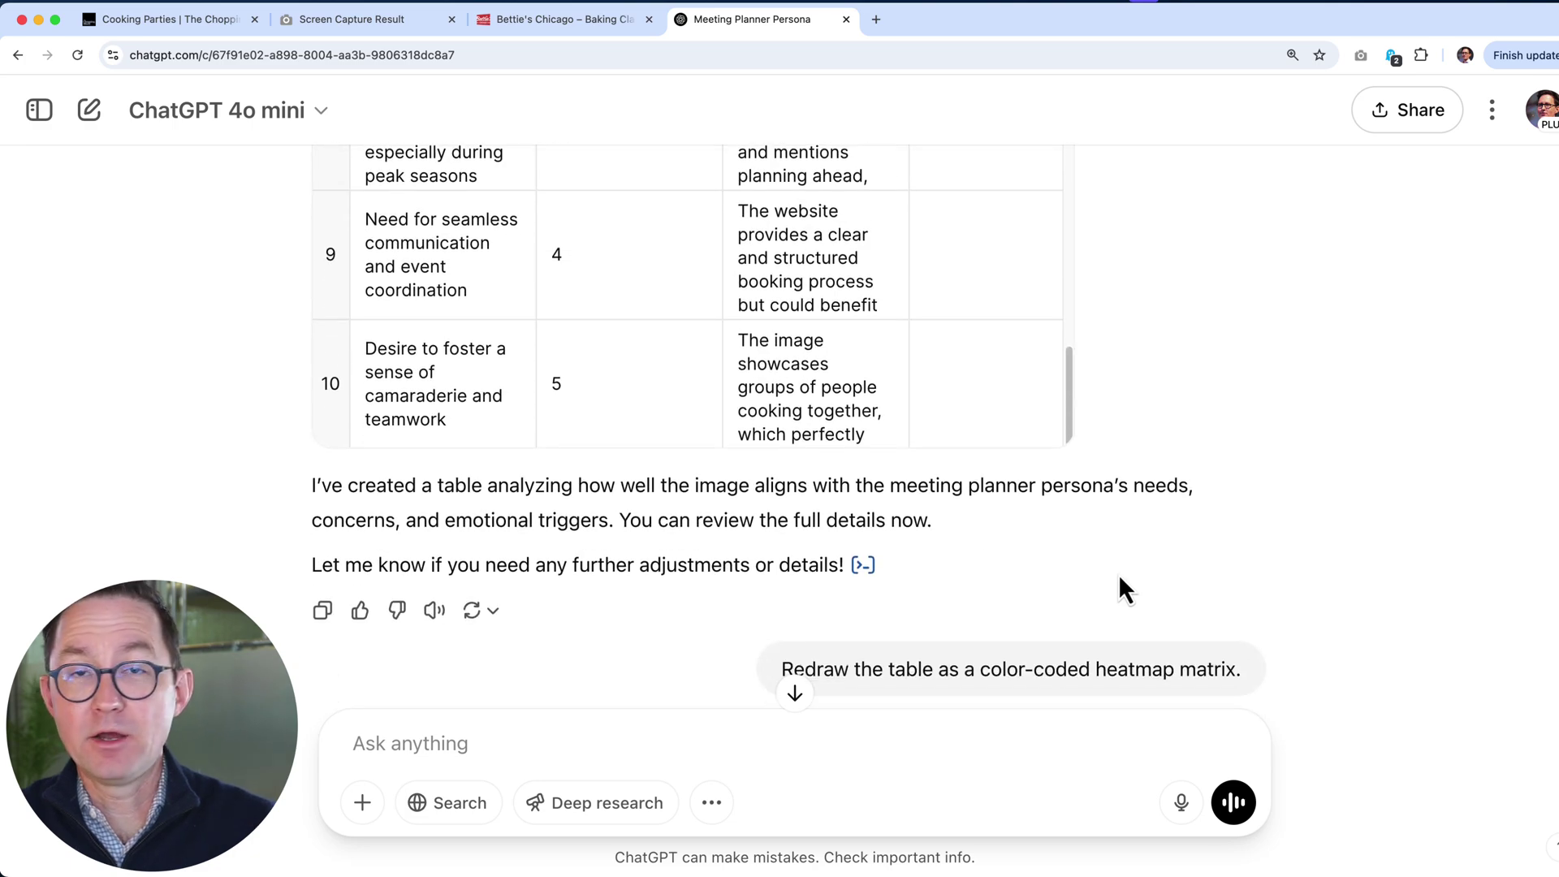